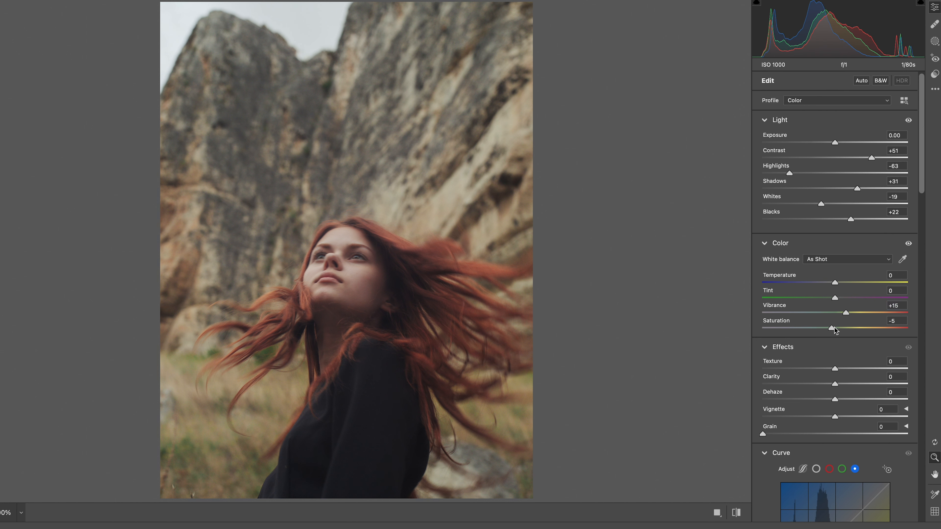
- Set the Effects adjustments to Dehaze +50 and Clarity -10
scroll(858, 365, "down", 2)
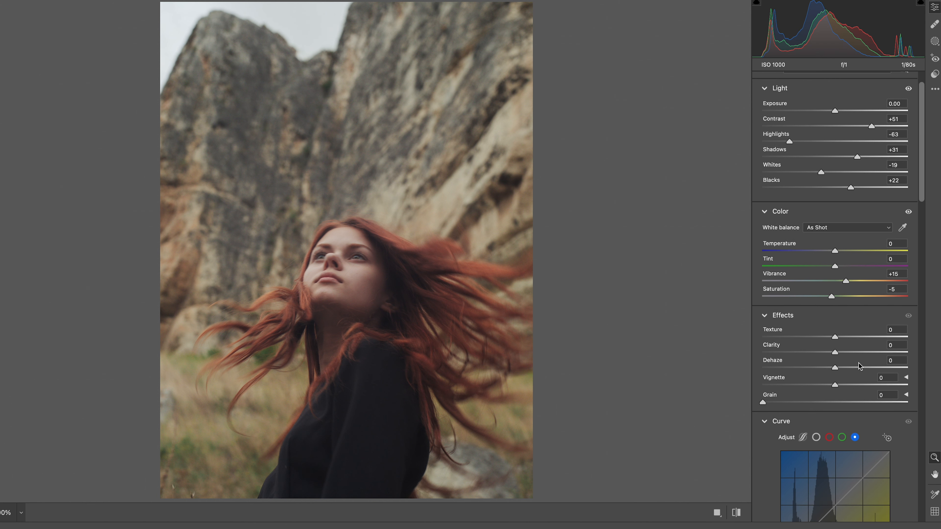
mouse_move(834, 367)
left_mouse_down()
mouse_move(871, 368)
mouse_move(828, 350)
left_mouse_up()
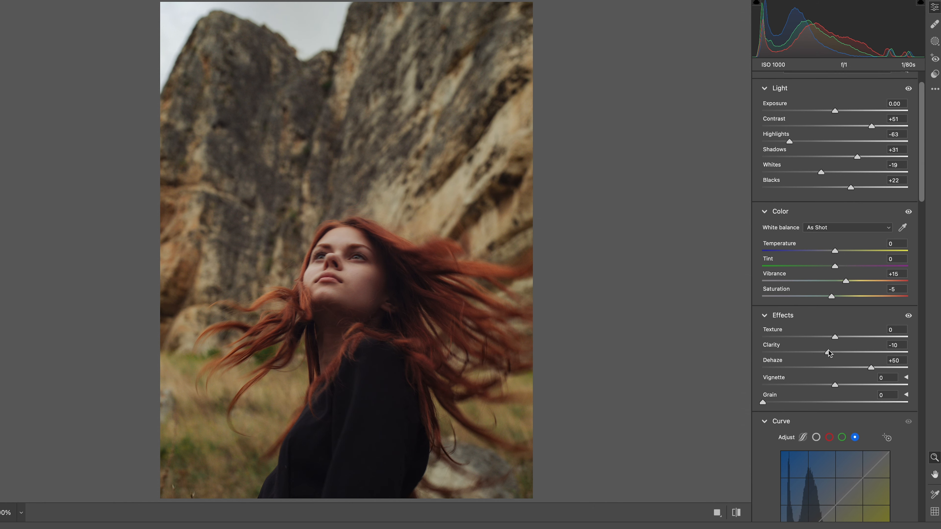
left_click_drag(828, 350, 830, 350)
- Set the Color Mixer hues to Reds +20, Yellows -19, Greens -100, Aquas -5 and Blues -10
scroll(923, 211, "down", 1)
left_click_drag(924, 211, 933, 359)
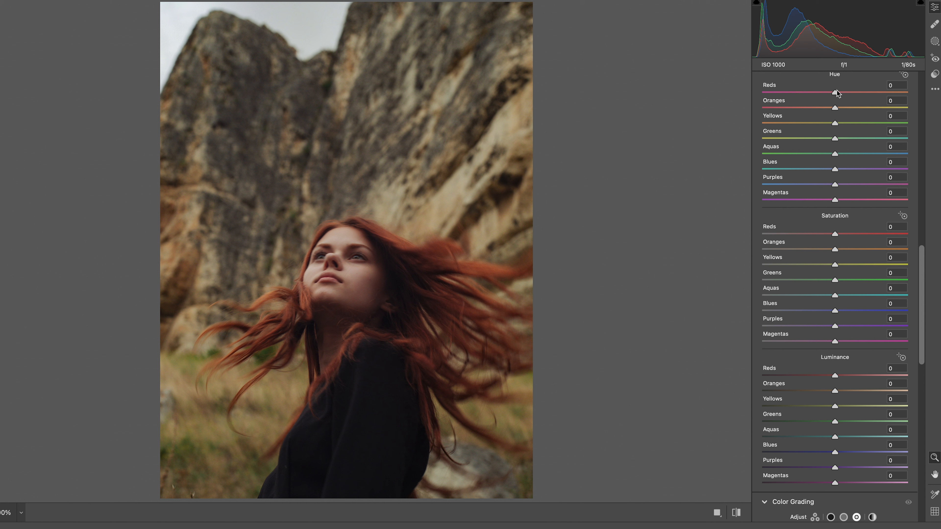
left_click_drag(835, 93, 735, 140)
double_click(828, 108)
mouse_move(835, 154)
left_mouse_down()
mouse_move(842, 155)
mouse_move(831, 154)
mouse_move(826, 171)
left_mouse_up()
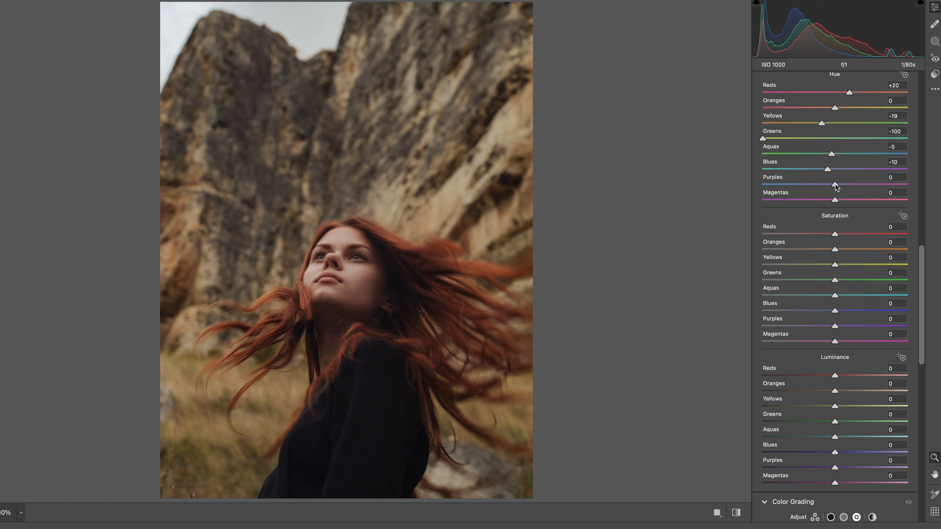
- Set Color Mixer saturation to Reds -6, Oranges -16, Yellows -79, Greens -30, Aquas -60, Blues -65, Purples -100 and Magentas -50
left_click_drag(835, 234, 778, 264)
left_click_drag(838, 280, 720, 330)
left_click_drag(834, 342, 819, 342)
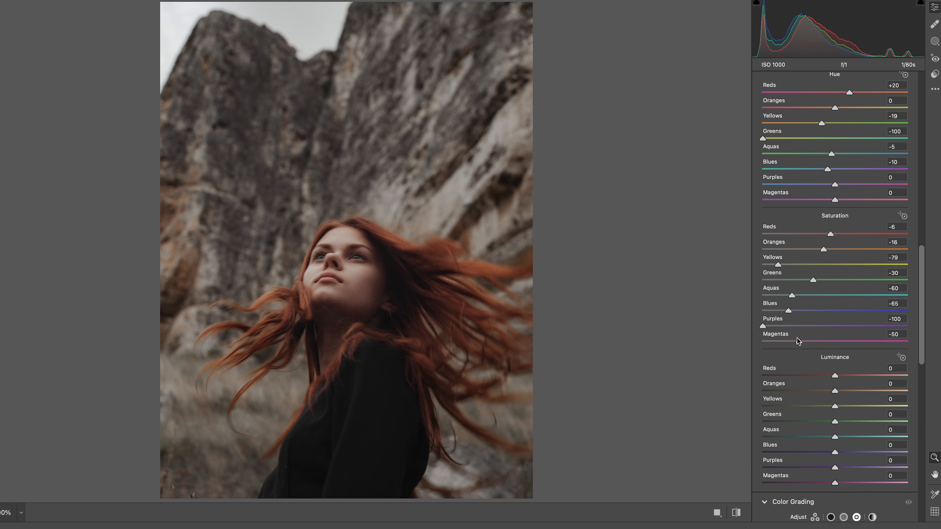
- Set Magentas saturation to -59 and luminance to Reds -17, Oranges +3, Yellows +15, Greens +27, Aquas +37, Blues +36, Purples -32, Magentas -43
left_click_drag(795, 341, 801, 444)
scroll(810, 347, "down", 2)
scroll(855, 376, "up", 1)
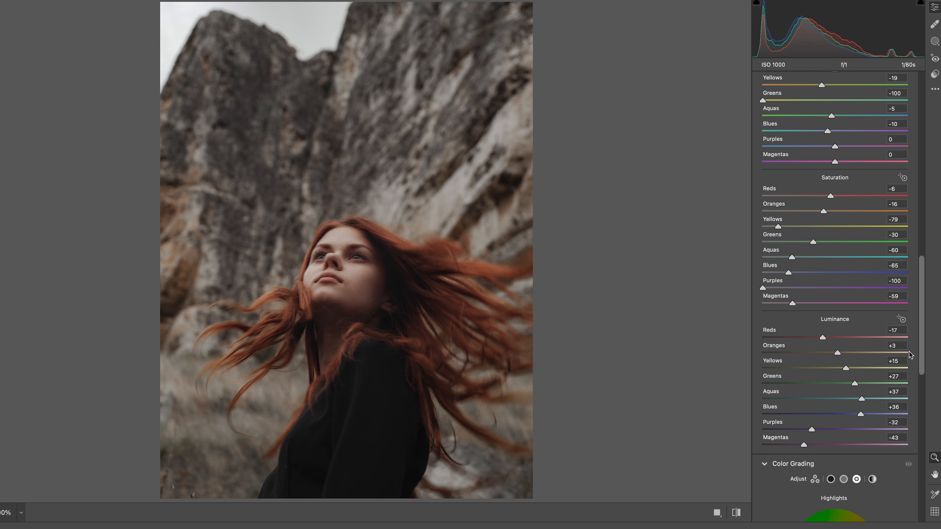
- Tint the highlights a faint blue in Color Grading, with hue 233 and saturation 6
scroll(922, 341, "down", 8)
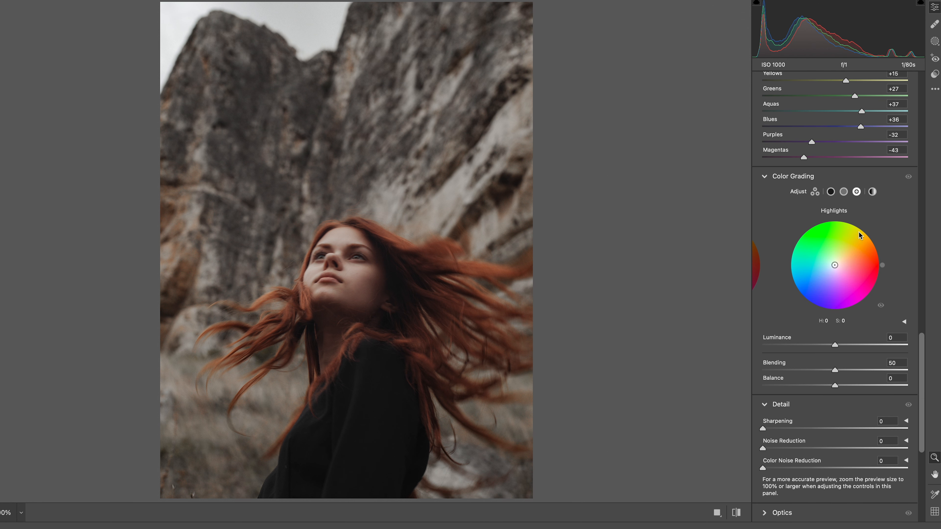
left_click(845, 193)
left_click(857, 192)
left_click_drag(834, 264, 831, 261)
left_click_drag(805, 231, 823, 284)
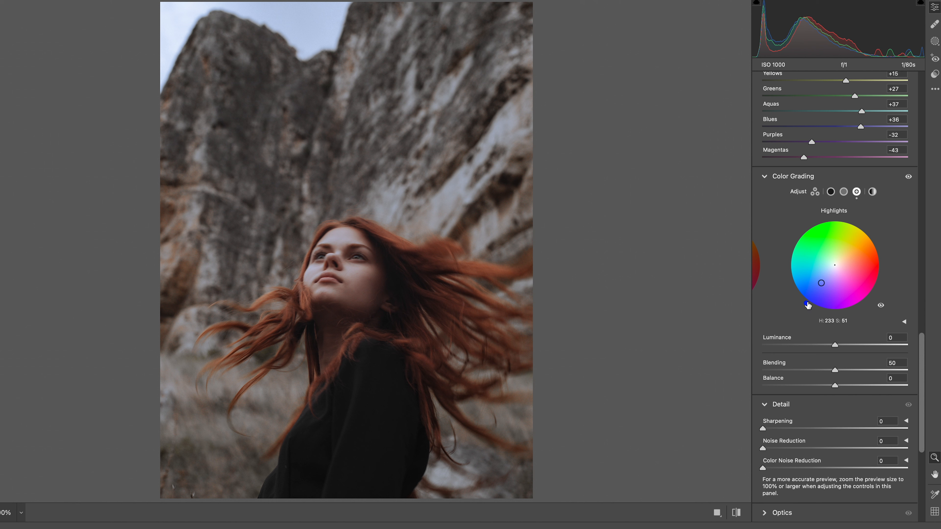
left_click_drag(822, 288, 835, 270)
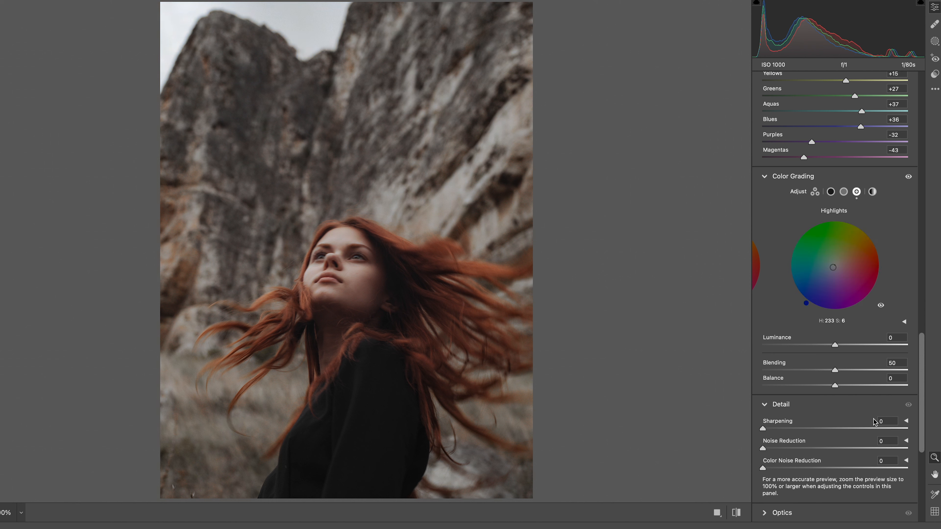
- Set the color grading Balance to +45 and Blending to 100, and reset the Highlights luminance to 0 after trying -25
left_click_drag(835, 386, 910, 371)
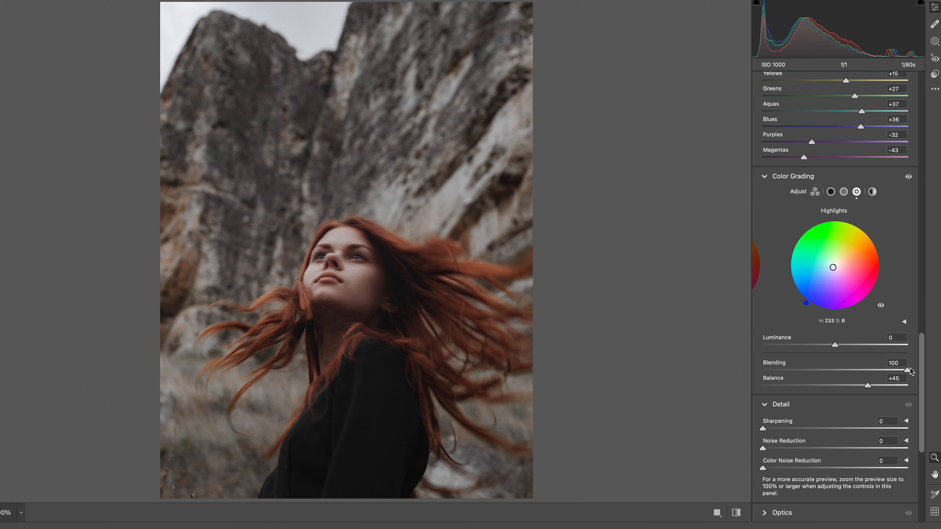
left_click_drag(835, 345, 817, 345)
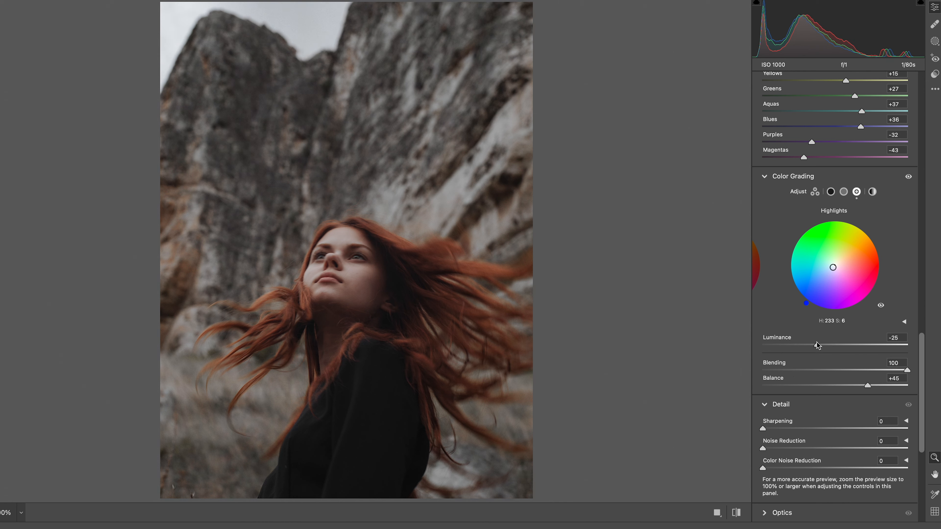
double_click(816, 345)
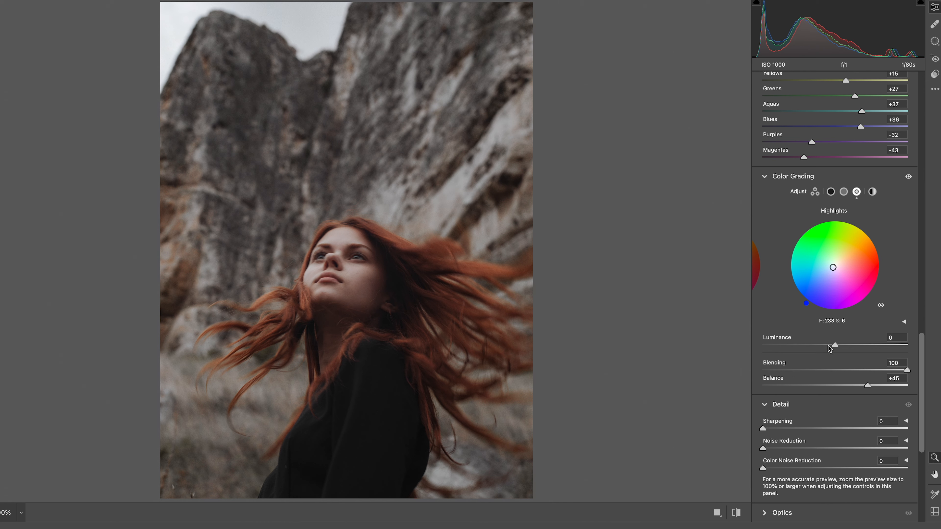
- Set Sharpening to 30 and Color Noise Reduction to 23 in the Detail adjustments
left_click_drag(921, 352, 925, 418)
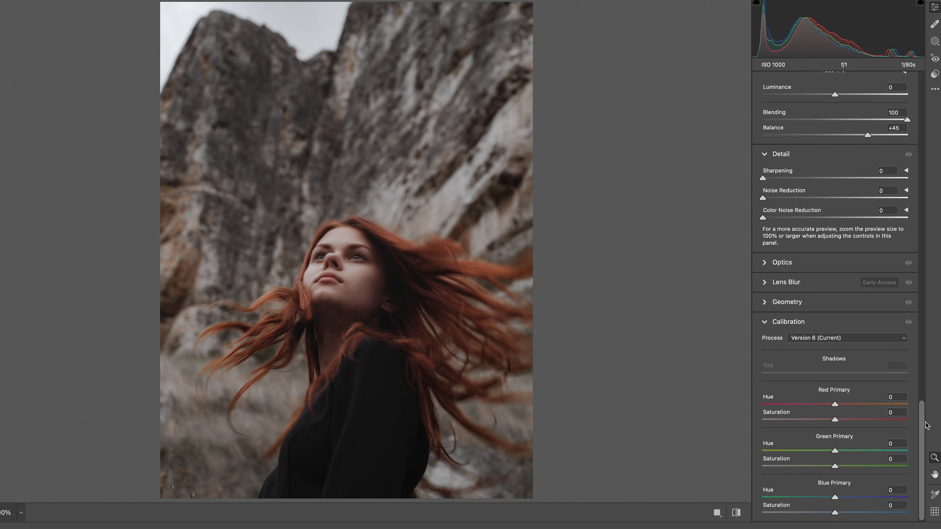
left_click(801, 179)
left_click_drag(801, 179, 791, 179)
left_click_drag(786, 217, 796, 218)
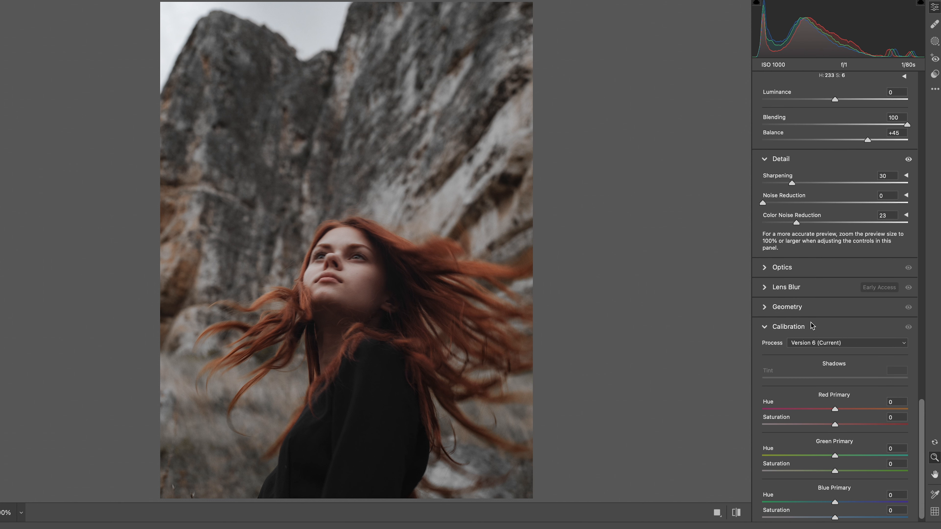
- Calibrate Red Primary to hue +15 and saturation +15, Green Primary to hue +20 and saturation -30, and lower the Blue Primary hue
left_click_drag(834, 404, 813, 466)
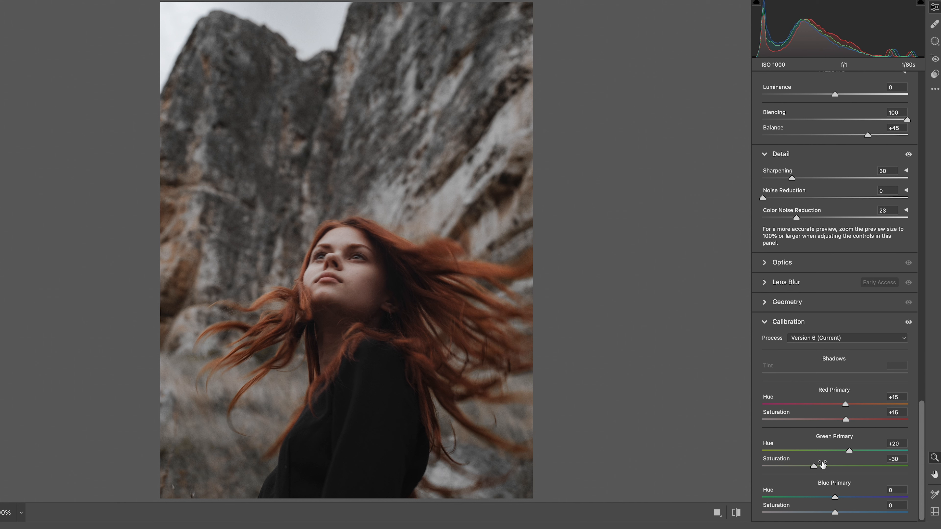
left_click_drag(835, 496, 813, 497)
- Shape a faded RGB point curve with a raised black point, lowered white point, and highlight point at input 209, output 192
scroll(833, 297, "up", 15)
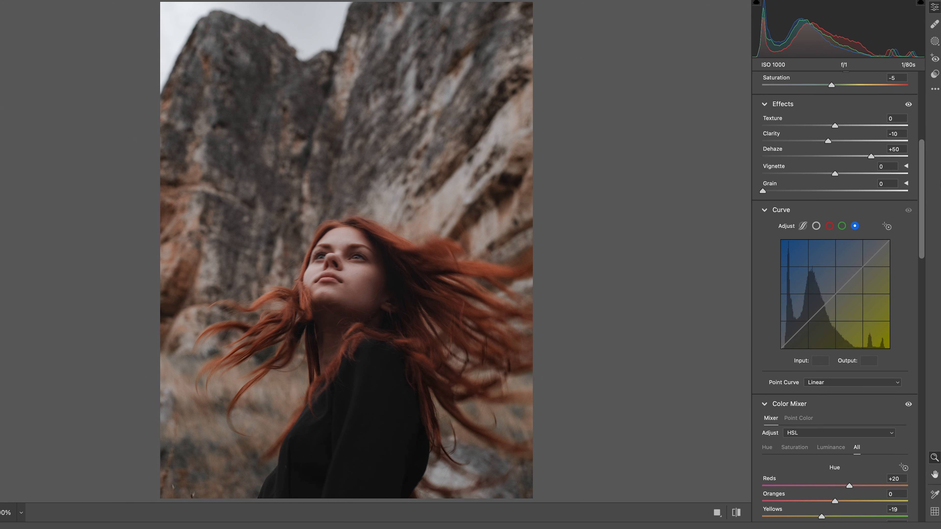
left_click_drag(863, 271, 868, 267)
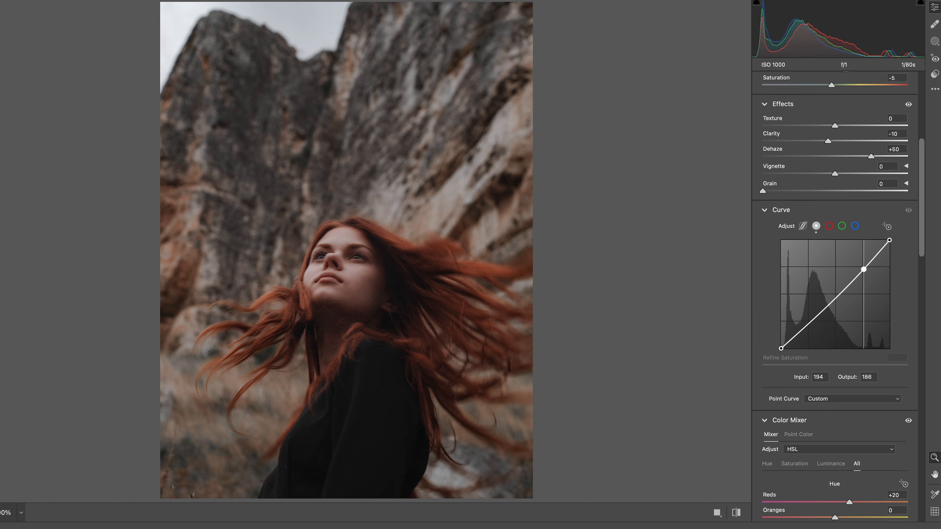
left_click_drag(814, 321, 780, 340)
mouse_move(869, 268)
left_mouse_down()
mouse_move(890, 242)
mouse_move(869, 267)
left_mouse_up()
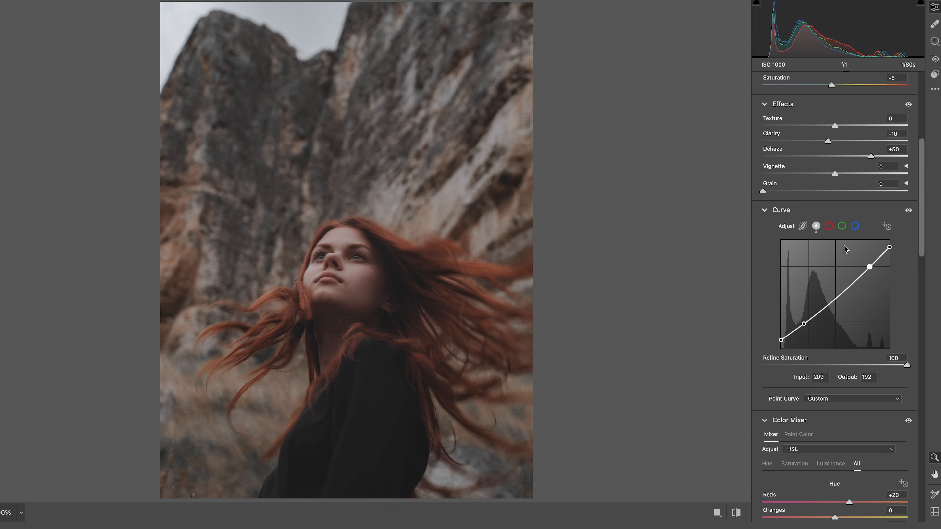
- Shape the red curve into an S with raised highlights, a shadow point at input 64, output 49, and a slightly raised midtone point
left_click(829, 226)
left_click_drag(864, 266, 862, 257)
left_click_drag(810, 315, 808, 327)
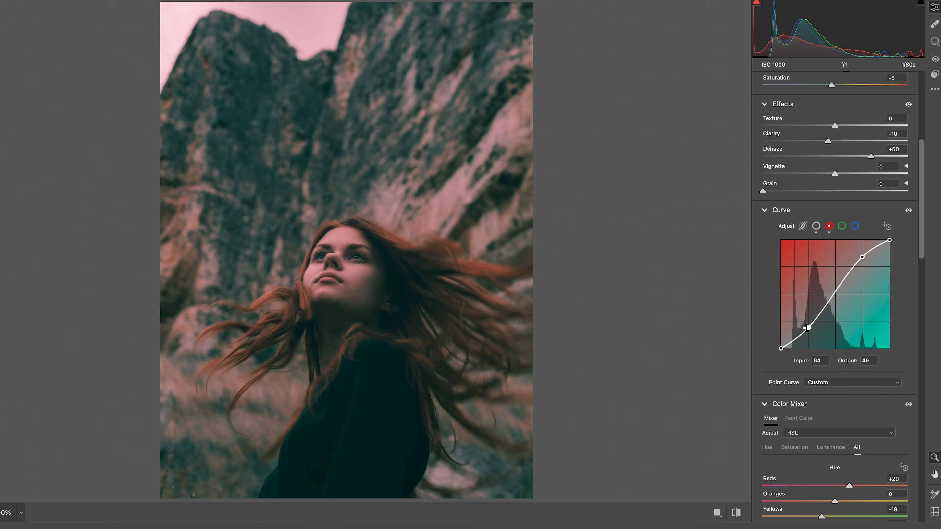
left_click_drag(836, 291, 836, 288)
- Shape the green curve into an S with raised highlights, a shadow point at 39 to 25 and a midtone point at 112 to 125
left_click(842, 226)
left_click_drag(863, 267, 855, 262)
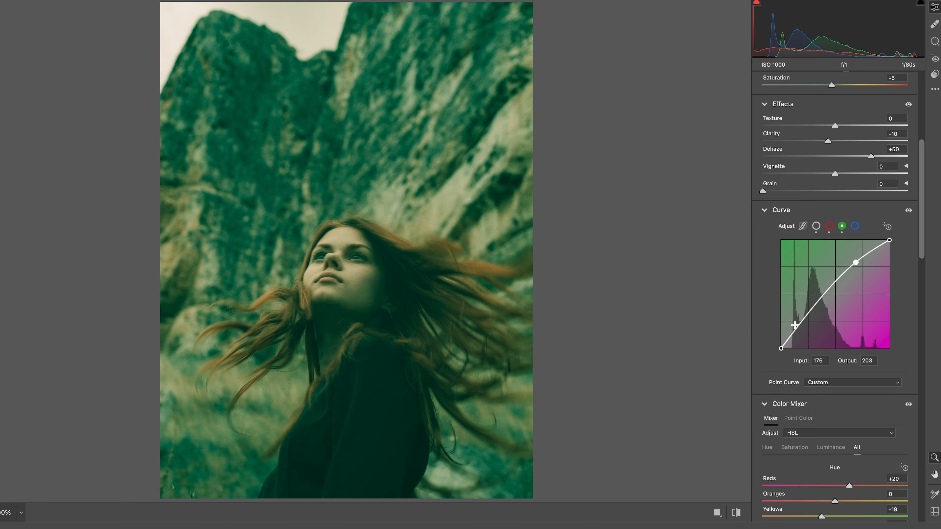
left_click_drag(794, 331, 797, 337)
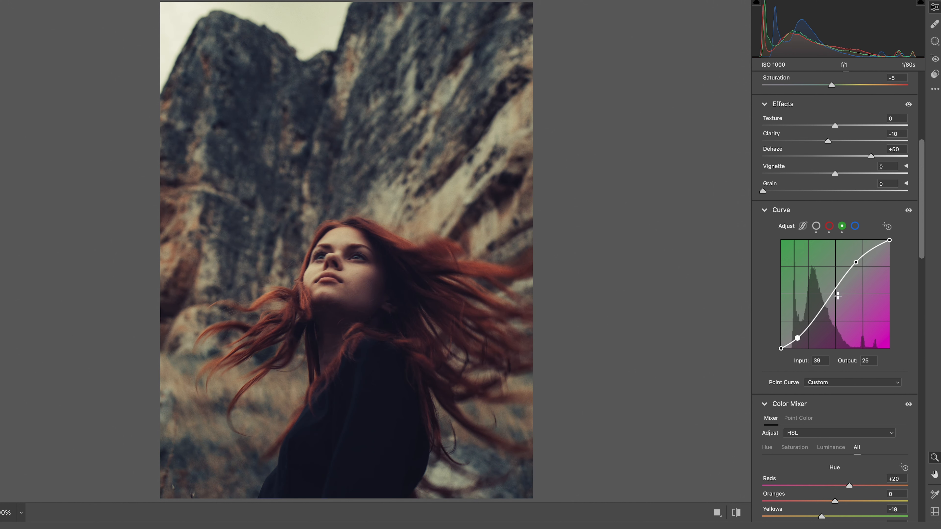
left_click_drag(829, 299, 828, 296)
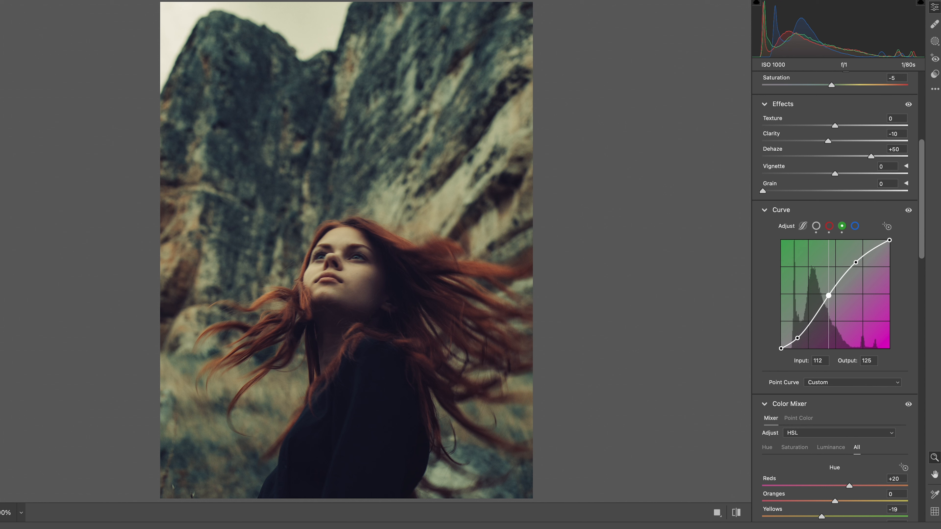
left_click_drag(855, 262, 857, 261)
- Shape the blue curve with raised highlights, lowered shadows and a midtone point at input 111, output 130
left_click(855, 227)
left_click_drag(855, 262, 855, 261)
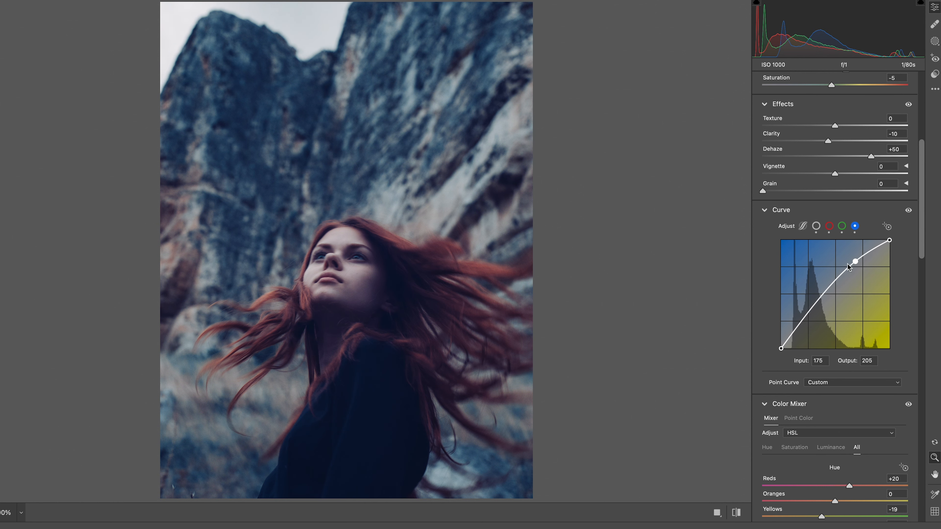
left_click_drag(788, 337, 796, 340)
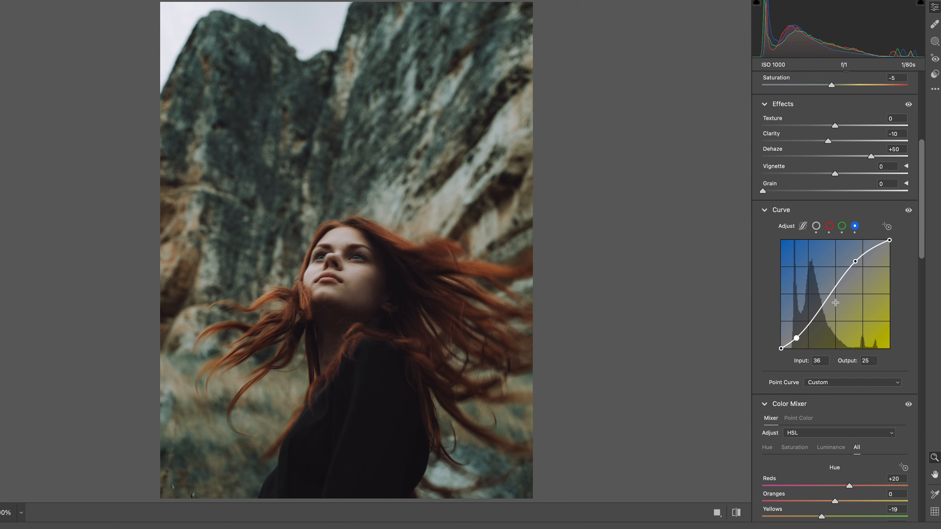
left_click(829, 294)
left_click_drag(830, 295, 831, 296)
left_click_drag(854, 261, 857, 264)
left_click_drag(831, 295, 828, 292)
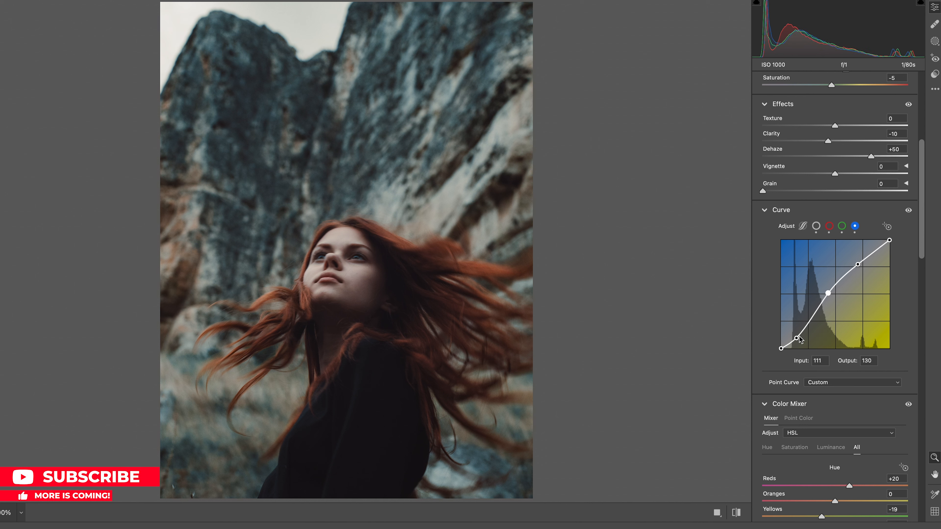
left_click_drag(796, 339, 796, 338)
- Compare the graded portrait with its version before the edits, and return to the edited view
left_click(737, 510)
left_click(737, 510)
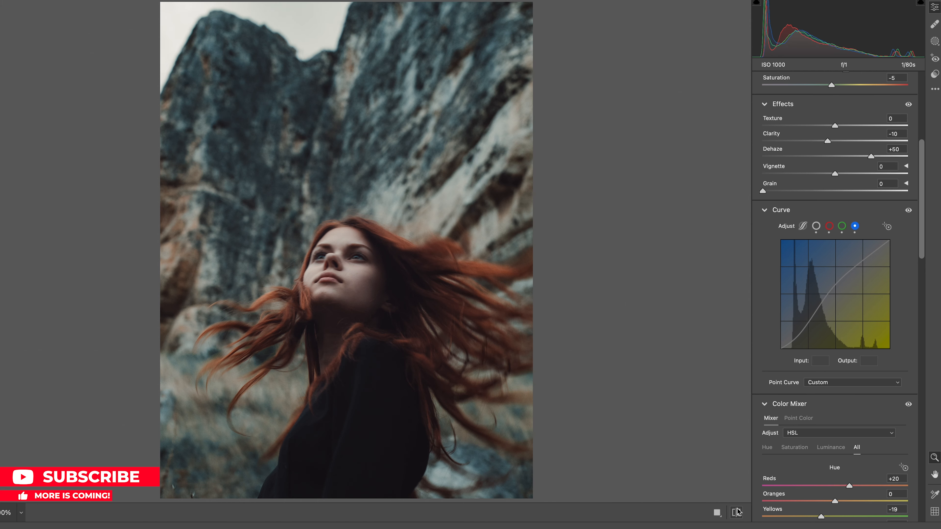
left_click(737, 512)
left_click(737, 512)
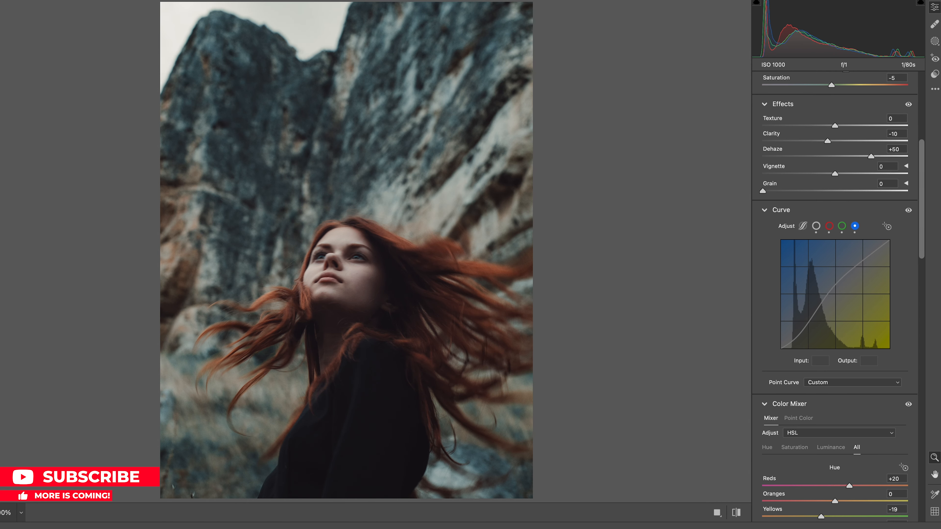